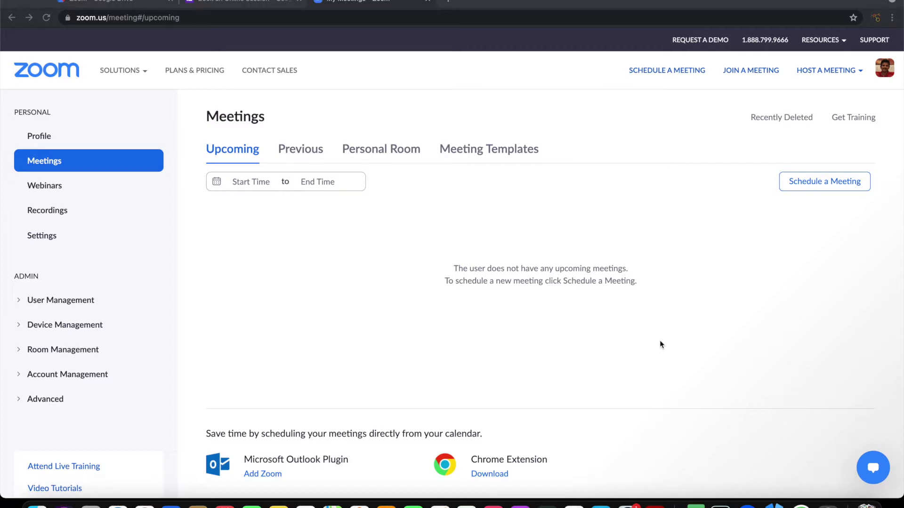
# Go back and forth between the Zoom meetings page and the Book an Online Session form, reviewing its questions.
pyautogui.click(244, 4)
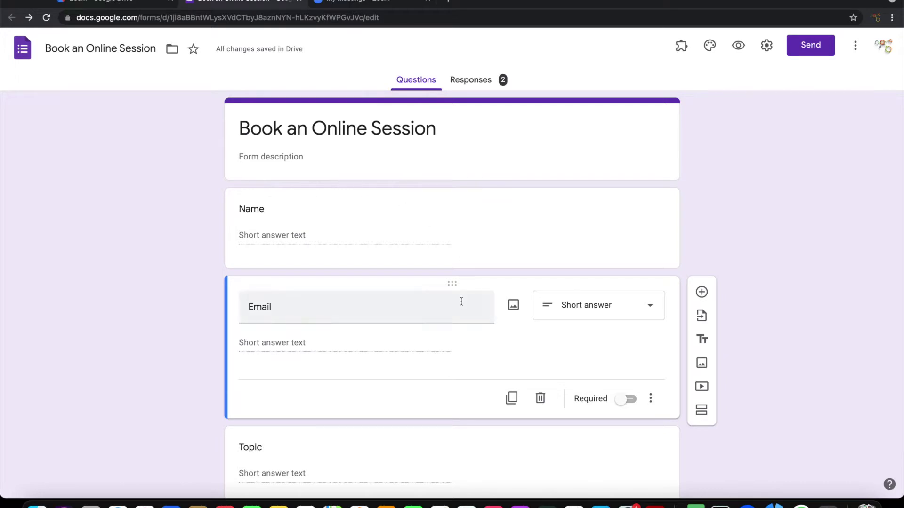
pyautogui.scroll(-4, 459, 303)
pyautogui.scroll(-2, 461, 301)
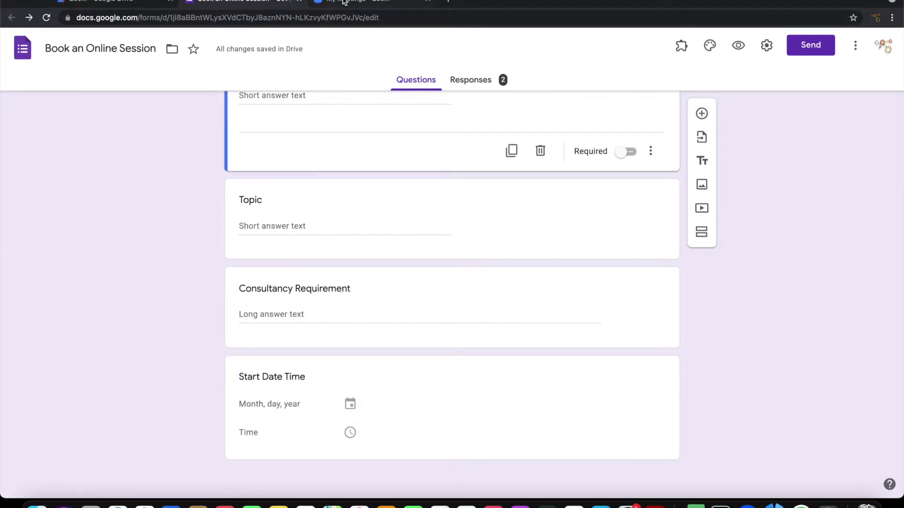
pyautogui.hotkey('ctrl', 'Tab')
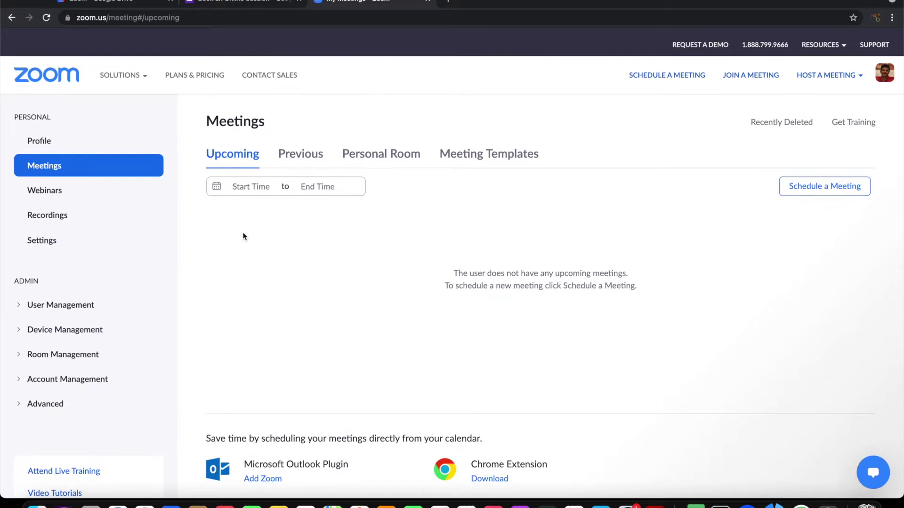
pyautogui.click(245, 3)
# Launch Form Director from the form's add-ons and begin setting up a first service.
pyautogui.scroll(5, 452, 235)
pyautogui.click(680, 56)
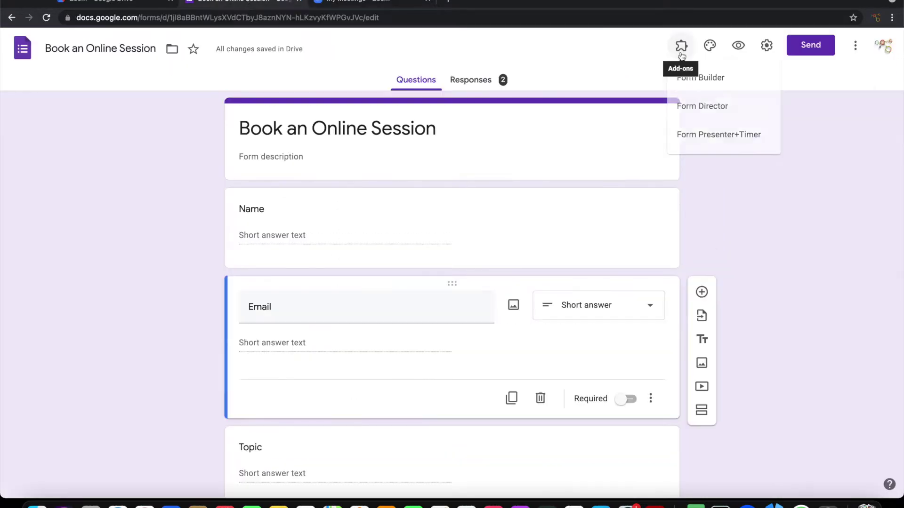
pyautogui.click(680, 55)
pyautogui.click(680, 55)
pyautogui.click(694, 109)
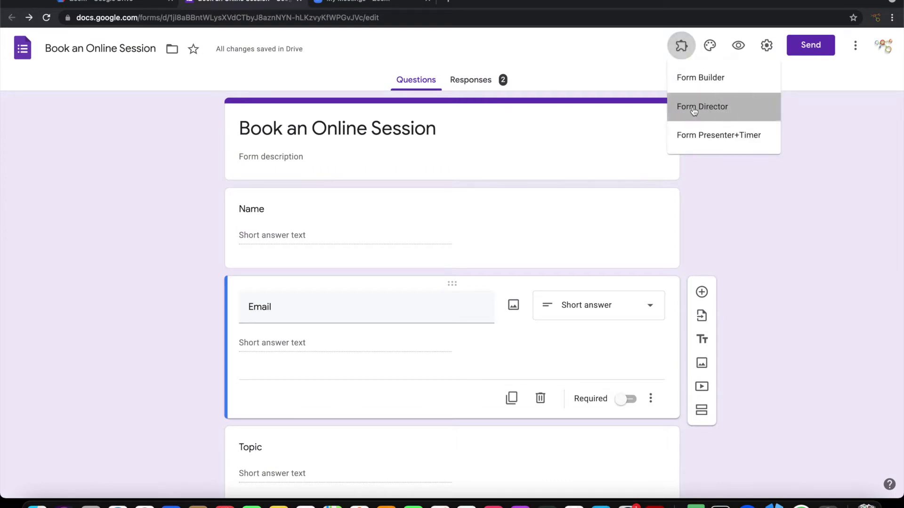
pyautogui.click(420, 100)
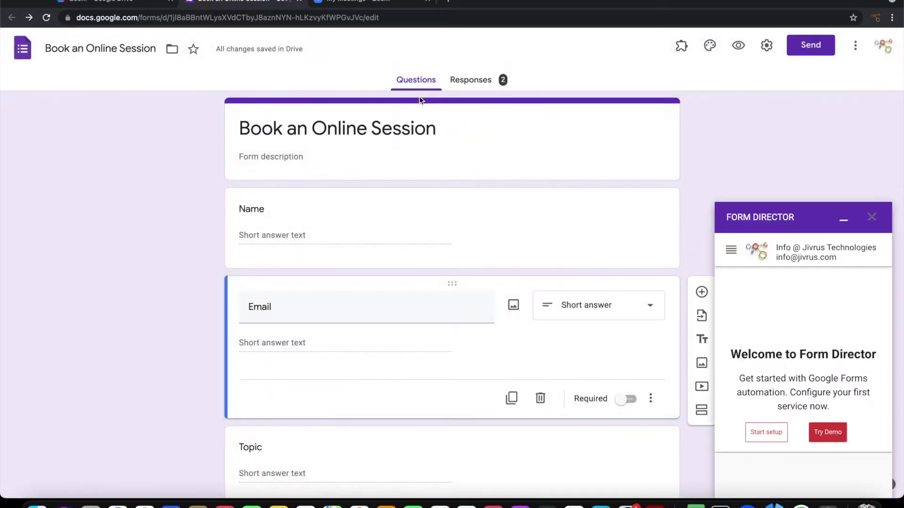
pyautogui.click(777, 431)
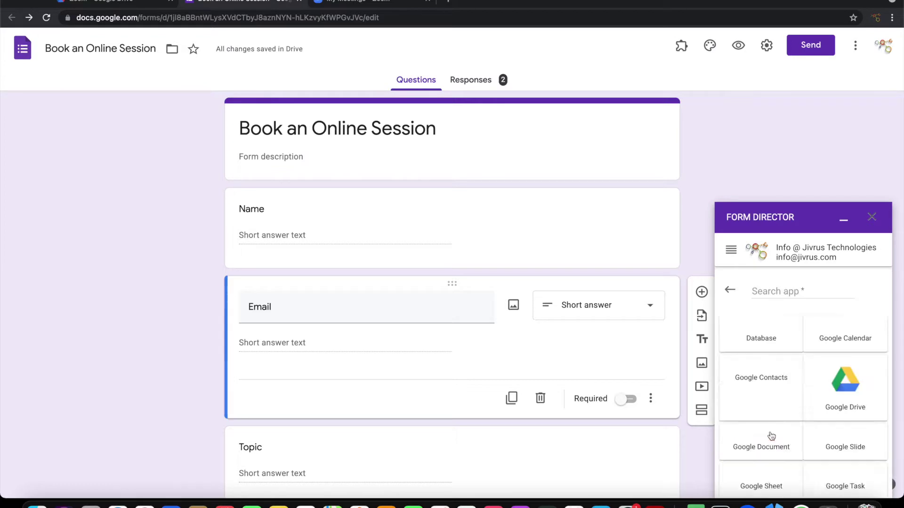
# Search for Zoom, pick its Create Meeting service and connect the Zoom account.
pyautogui.click(767, 296)
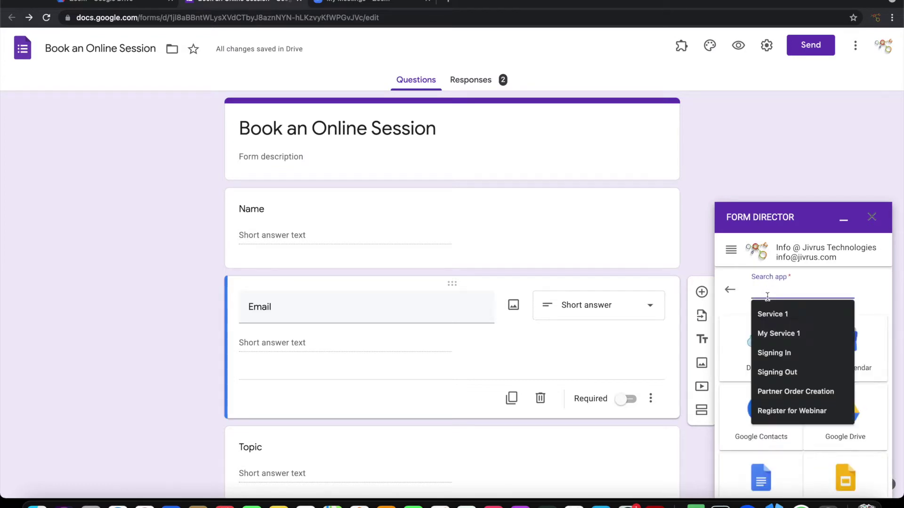
pyautogui.write('Zoom')
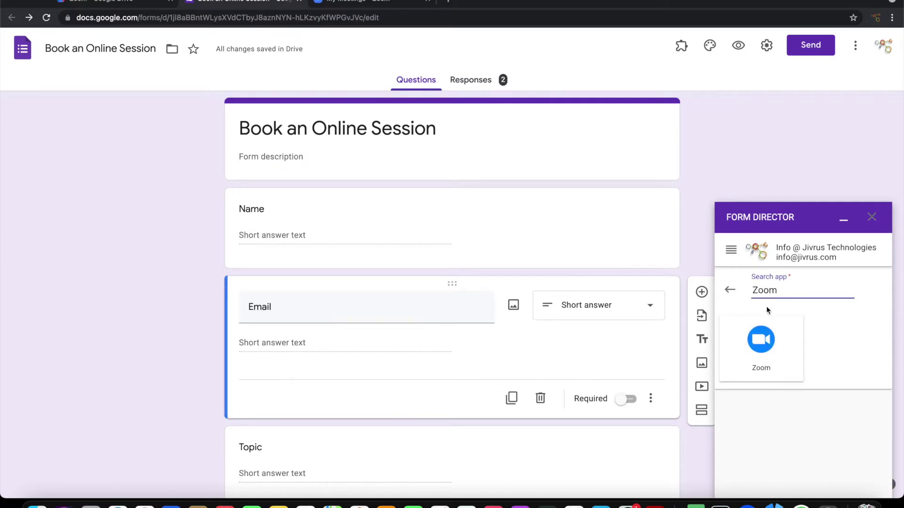
pyautogui.click(761, 340)
pyautogui.scroll(-4, 841, 378)
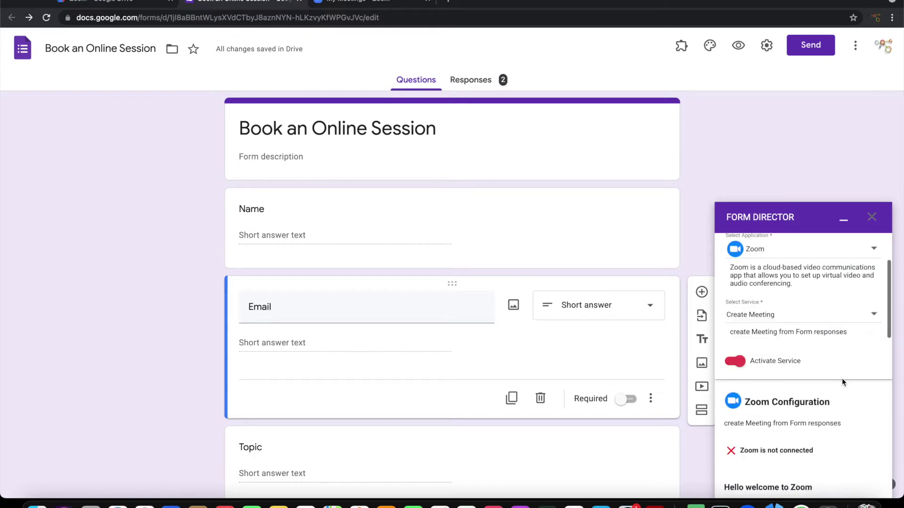
pyautogui.scroll(-1, 842, 381)
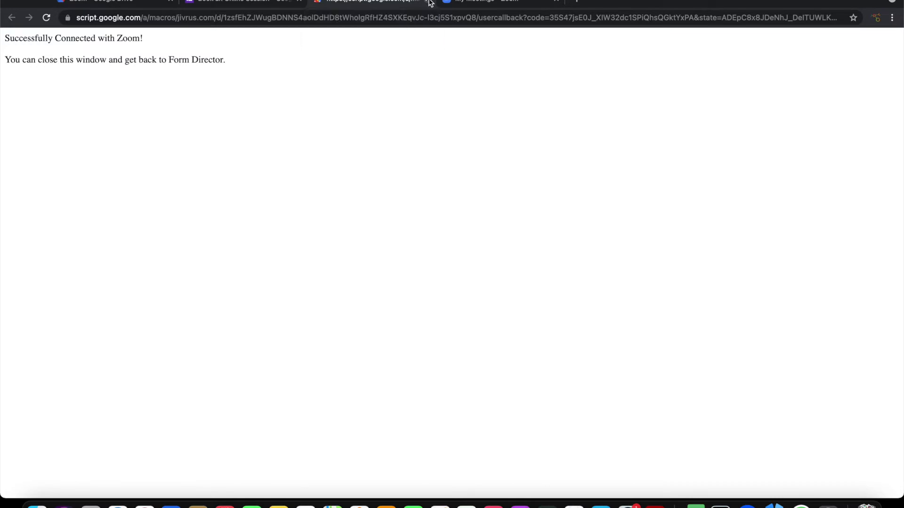
pyautogui.click(430, 4)
# Enable host video, participant video, join anytime and mute on entry, then open the field mapping.
pyautogui.scroll(-5, 750, 321)
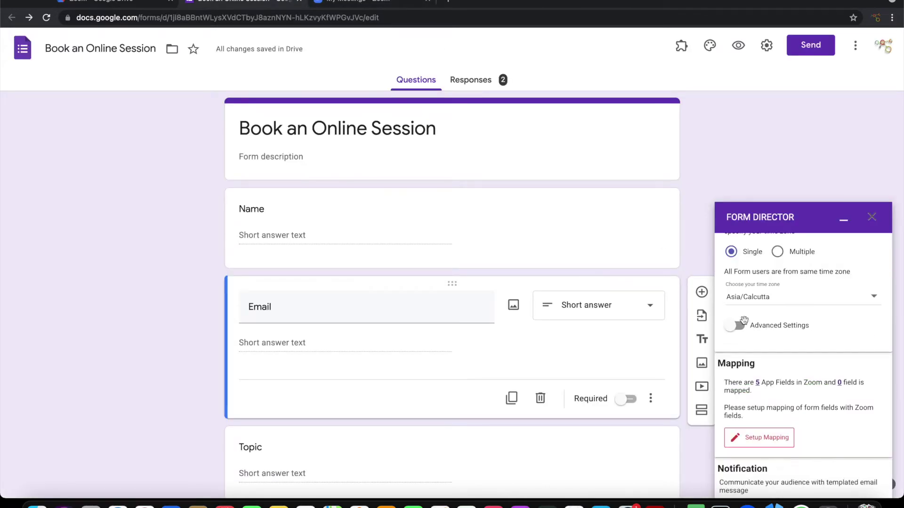
pyautogui.click(740, 325)
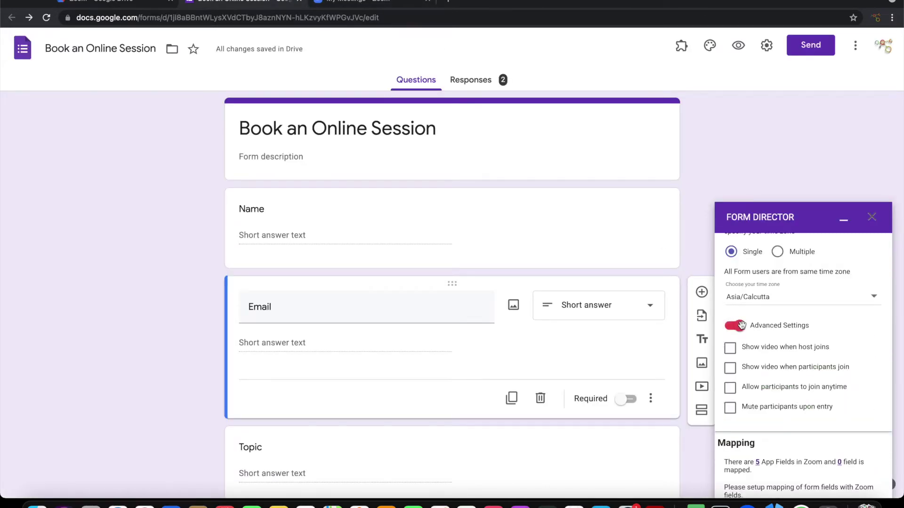
pyautogui.click(730, 351)
pyautogui.click(730, 368)
pyautogui.click(730, 392)
pyautogui.click(730, 410)
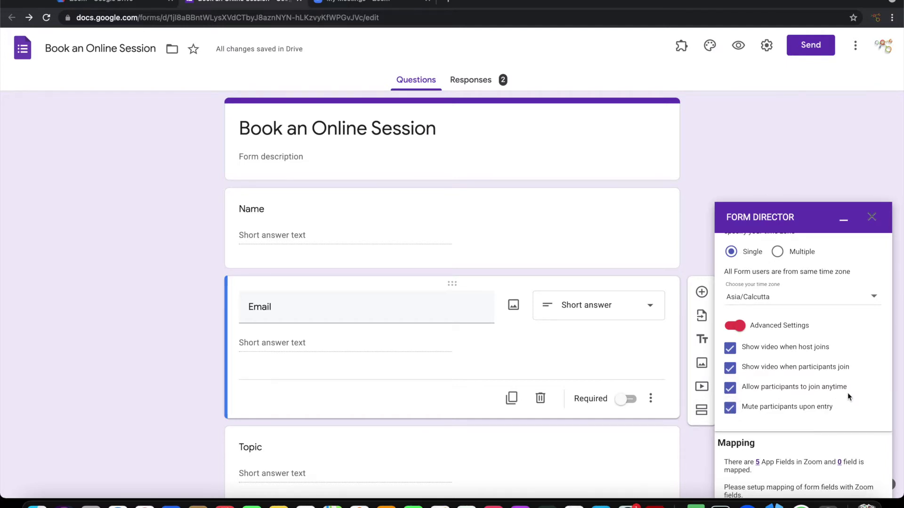
pyautogui.scroll(-3, 847, 392)
pyautogui.scroll(-3, 847, 392)
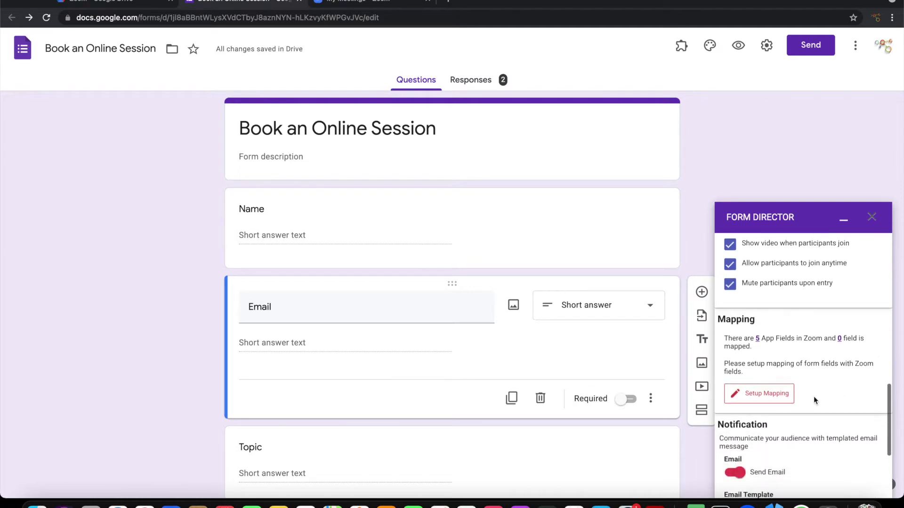
pyautogui.click(771, 397)
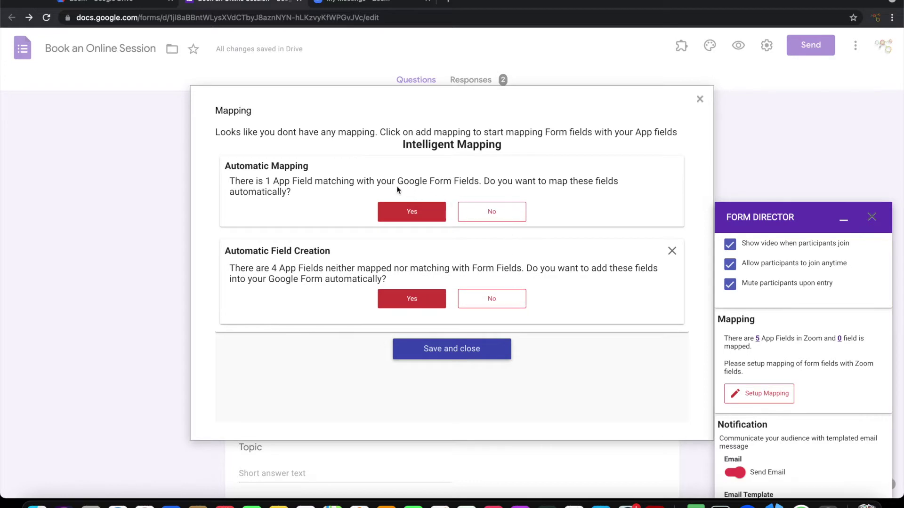
# Accept the automatic Topic mapping and map Zoom Start Time to the Start Date Time question.
pyautogui.click(408, 214)
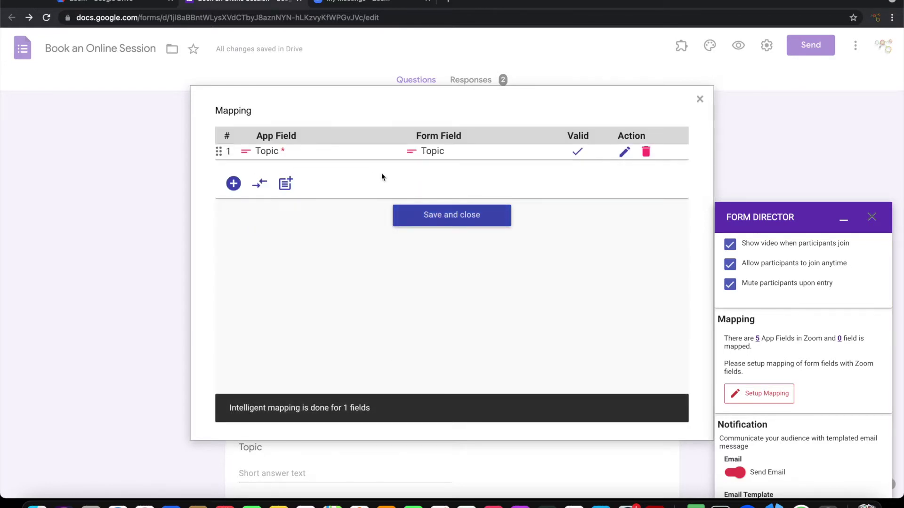
pyautogui.click(234, 183)
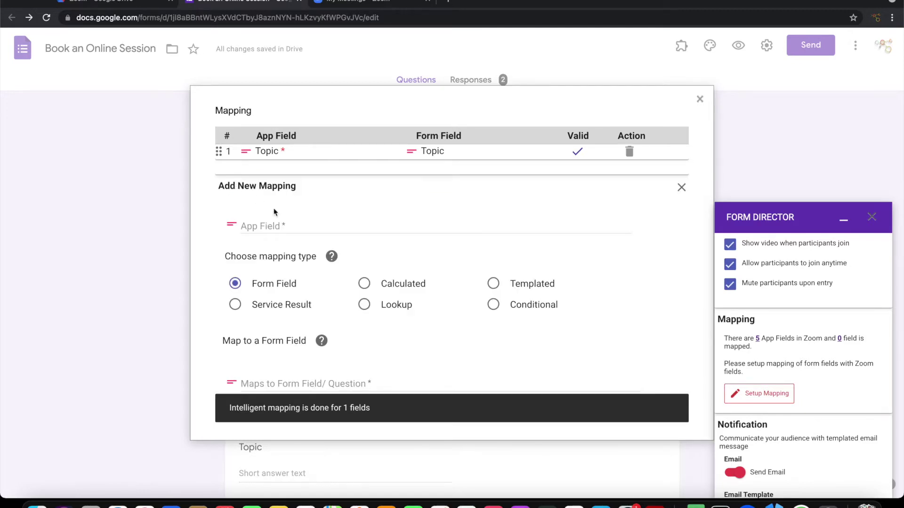
pyautogui.click(286, 228)
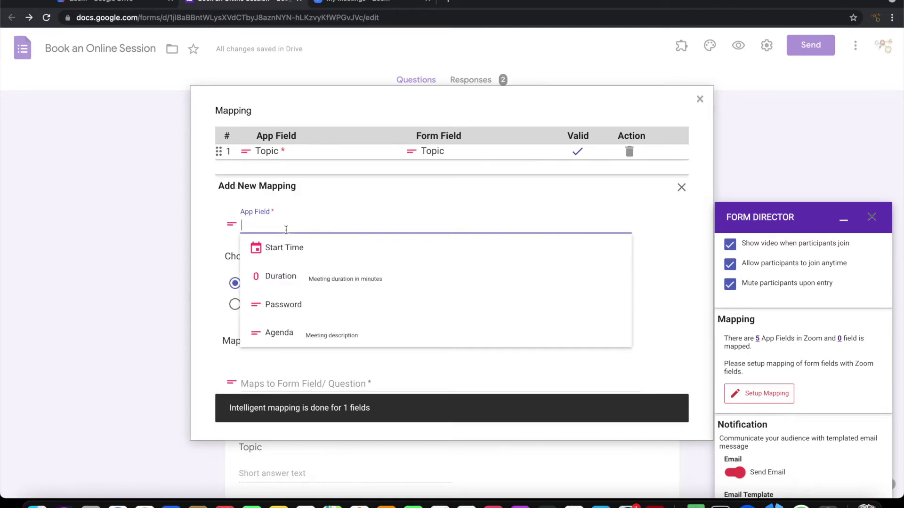
pyautogui.click(299, 254)
pyautogui.scroll(-2, 332, 319)
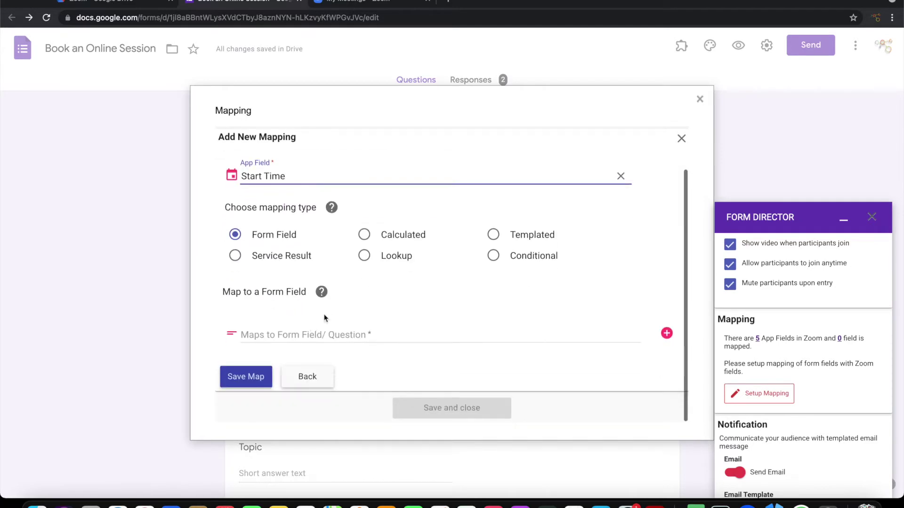
pyautogui.click(307, 331)
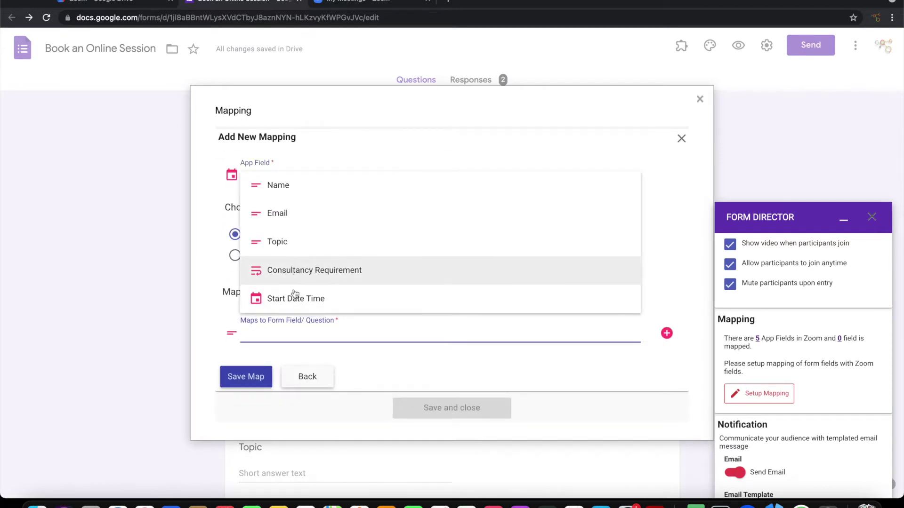
pyautogui.click(295, 299)
pyautogui.click(247, 382)
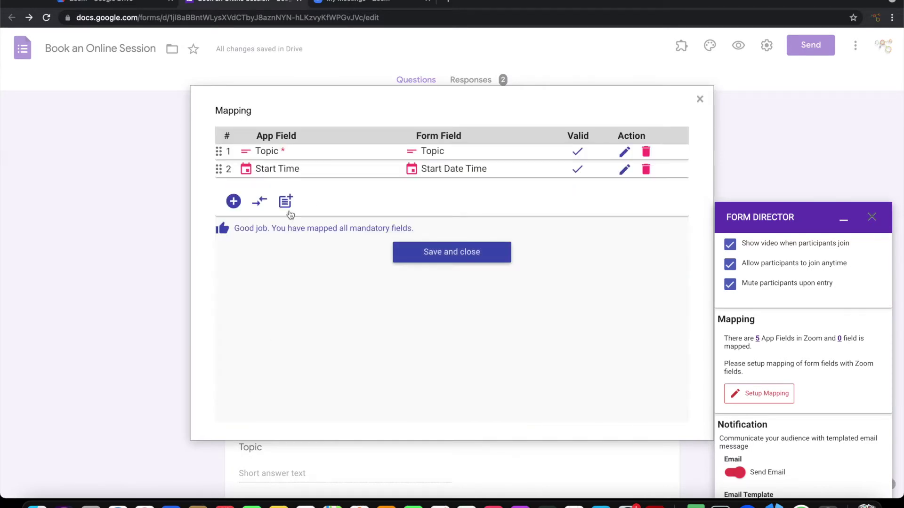
# Map the Zoom Duration field to a templated fixed value of 30.
pyautogui.click(234, 202)
pyautogui.click(282, 245)
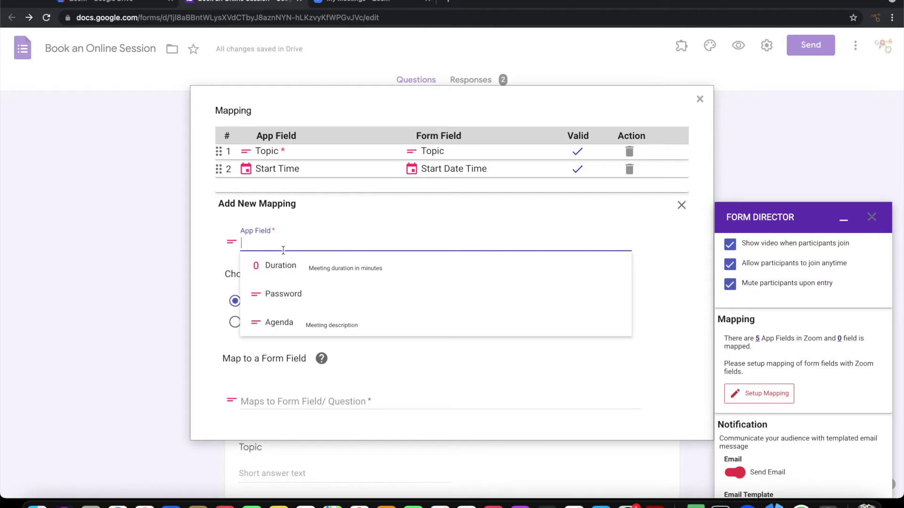
pyautogui.click(260, 264)
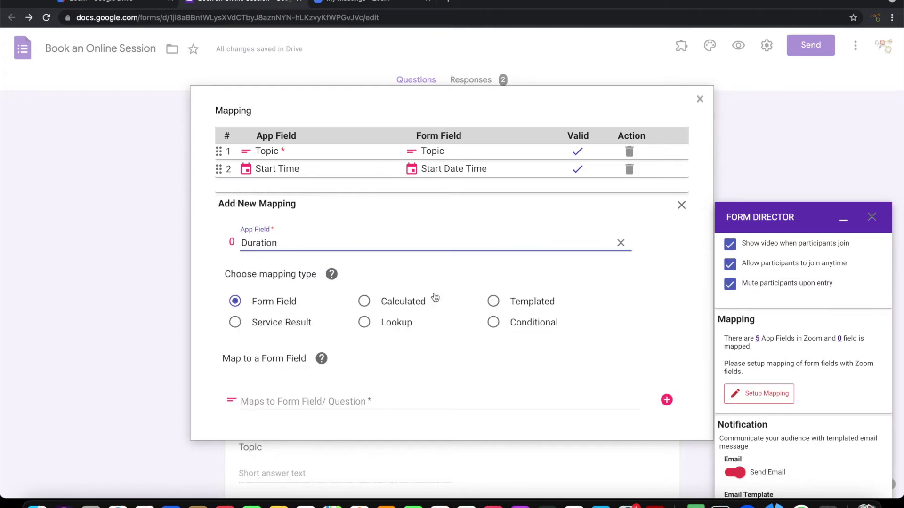
pyautogui.click(493, 301)
pyautogui.scroll(-3, 409, 357)
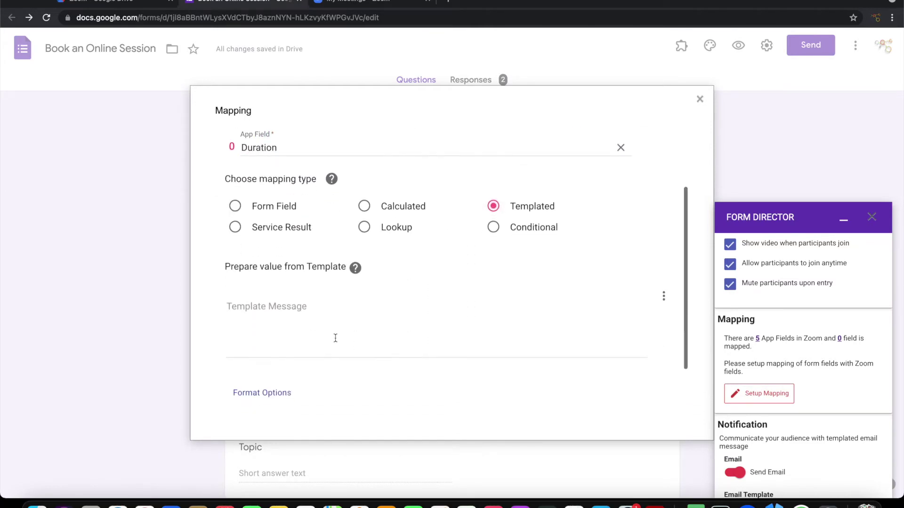
pyautogui.click(325, 323)
pyautogui.write('30')
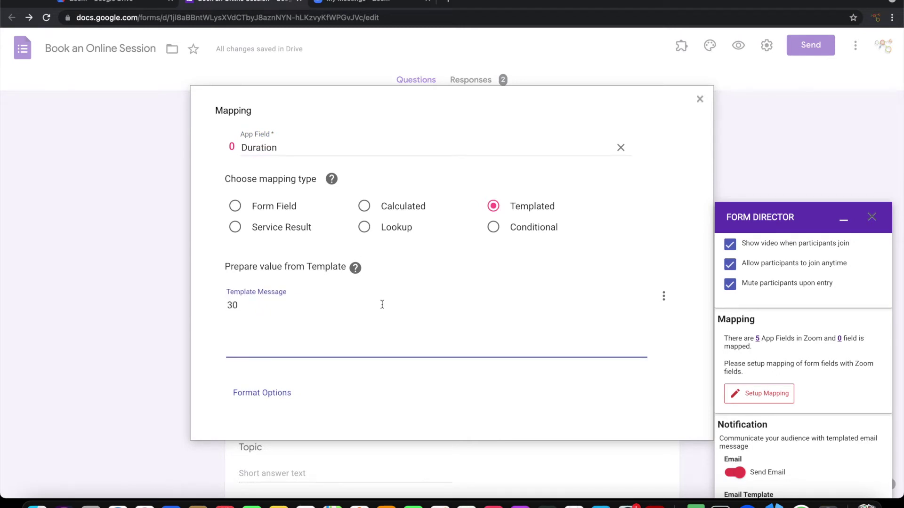
pyautogui.scroll(-1, 424, 299)
pyautogui.click(254, 396)
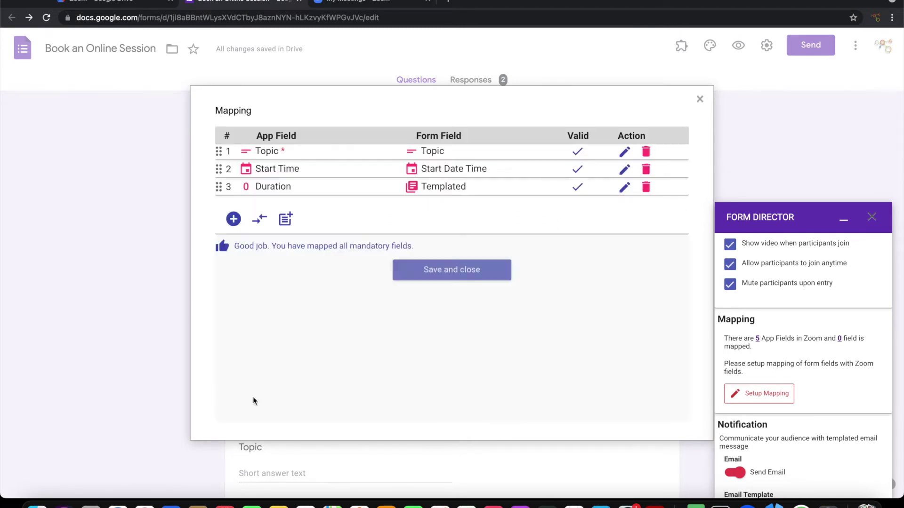
# Map the Zoom Password field to a fixed templated passcode.
pyautogui.click(234, 219)
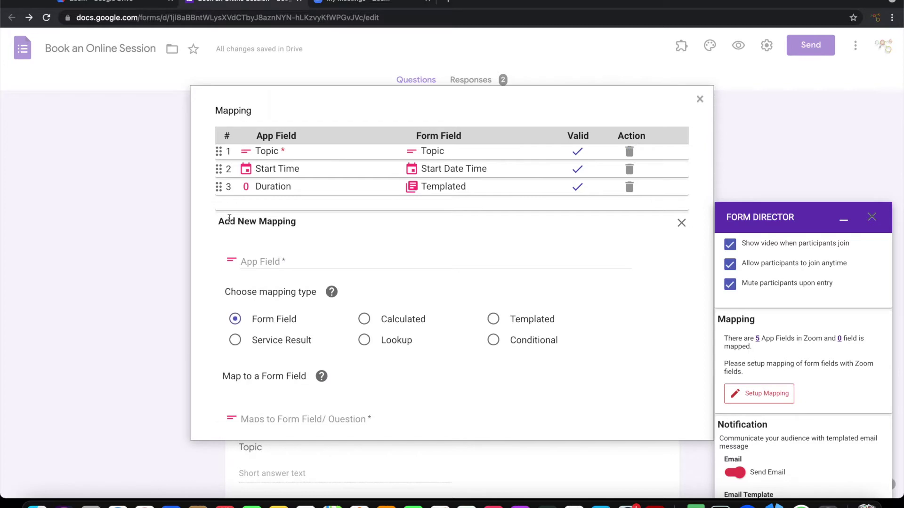
pyautogui.click(291, 258)
pyautogui.click(288, 283)
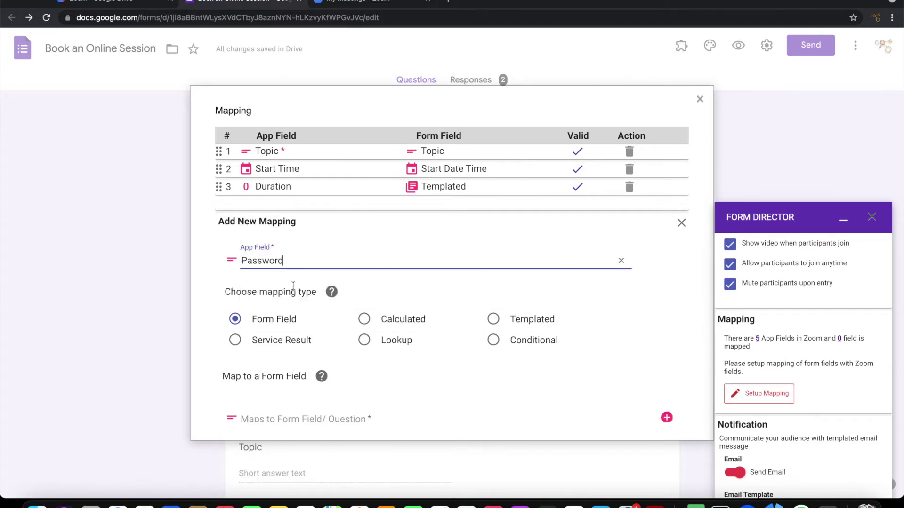
pyautogui.click(493, 319)
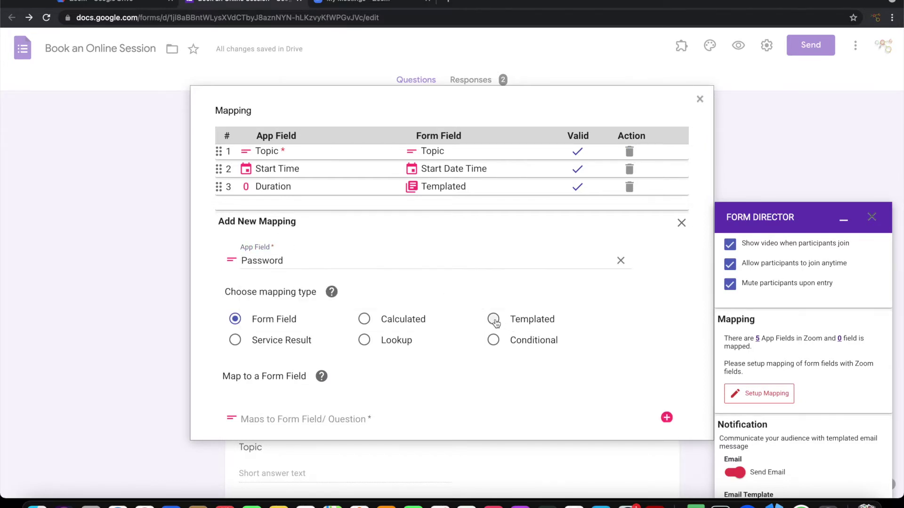
pyautogui.scroll(-3, 369, 364)
pyautogui.click(300, 327)
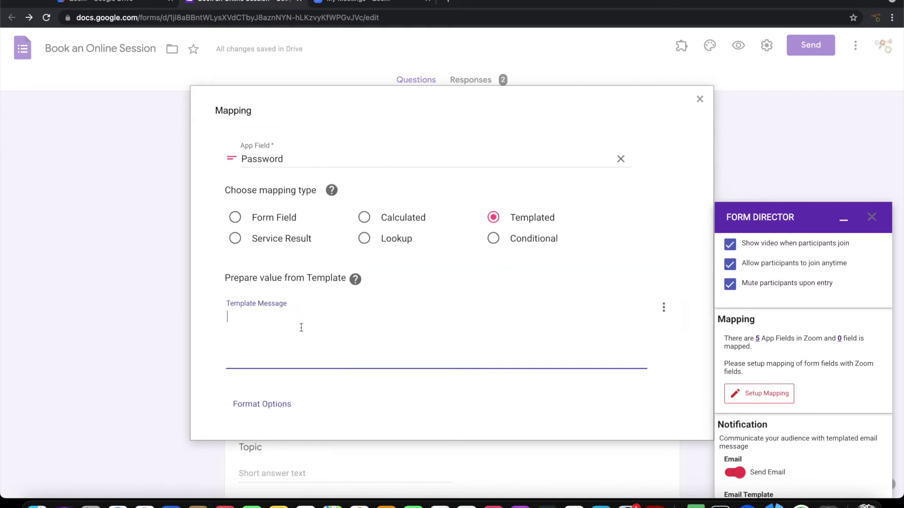
pyautogui.write('123456')
pyautogui.scroll(-3, 317, 363)
pyautogui.click(292, 309)
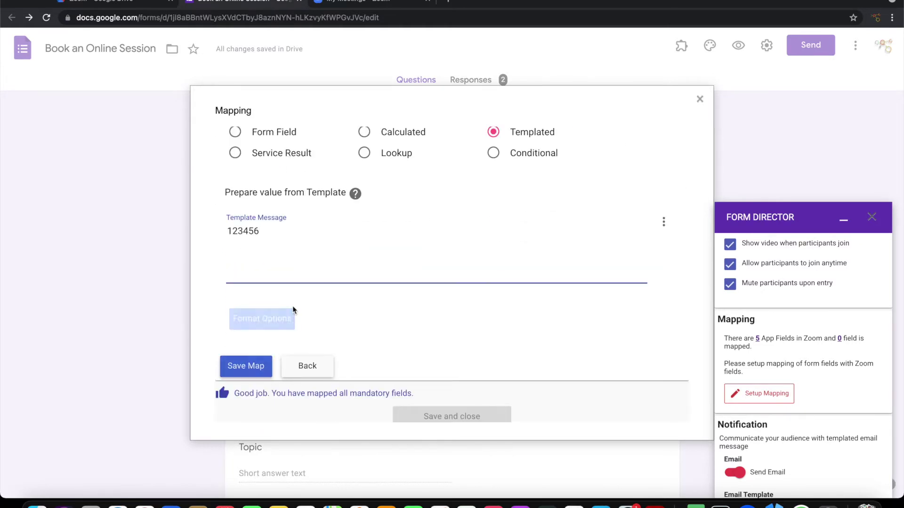
pyautogui.click(245, 357)
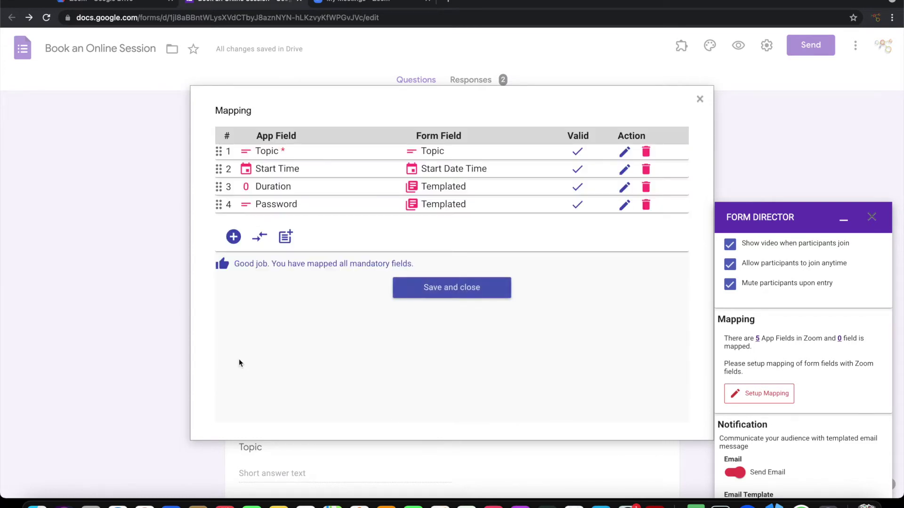
# Map Agenda to 'Consultancy requirement from ${Name} ${Email} on ${Topic}', 'Details' and ${Consultancy Requirement}.
pyautogui.click(234, 235)
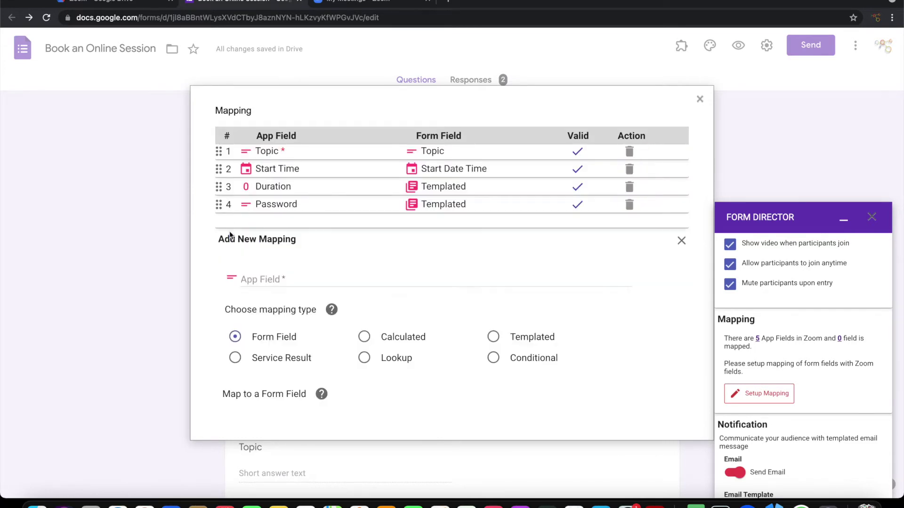
pyautogui.click(266, 279)
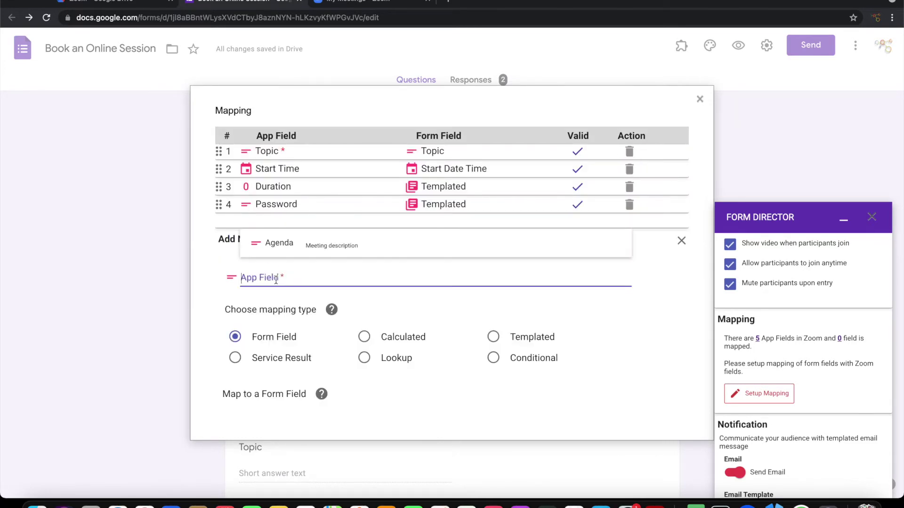
pyautogui.click(288, 242)
pyautogui.click(494, 337)
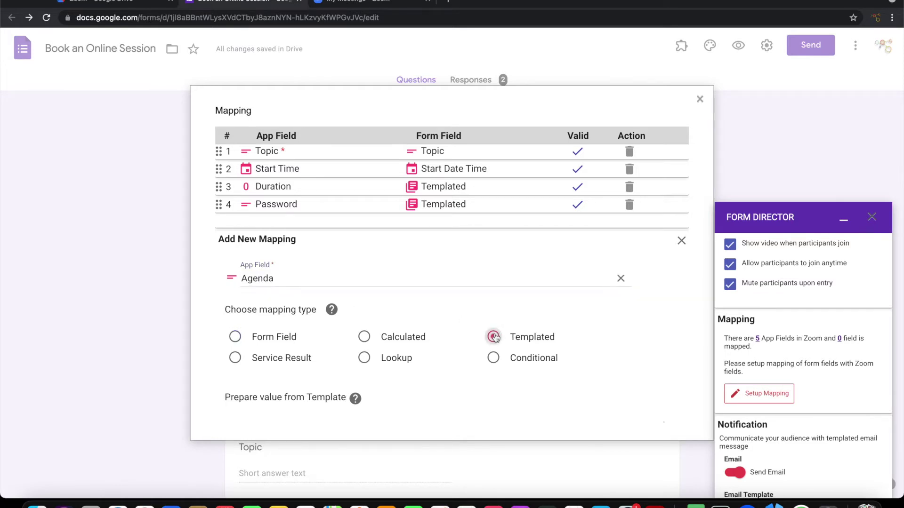
pyautogui.scroll(-3, 495, 337)
pyautogui.click(382, 324)
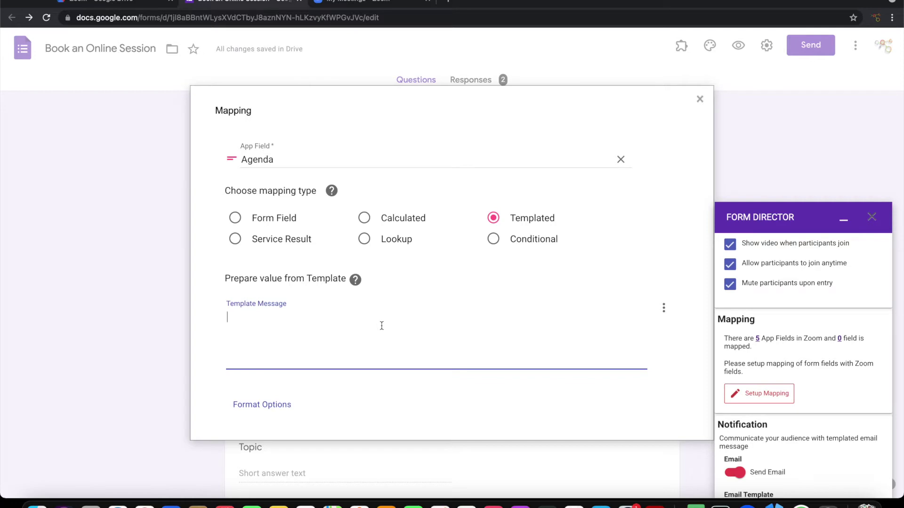
pyautogui.write('Consultancy requirement from ${Name} ${Email} on ${Topic}')
pyautogui.press('Return')
pyautogui.press('Return')
pyautogui.write('Details')
pyautogui.press('Return')
pyautogui.click(664, 308)
pyautogui.click(607, 370)
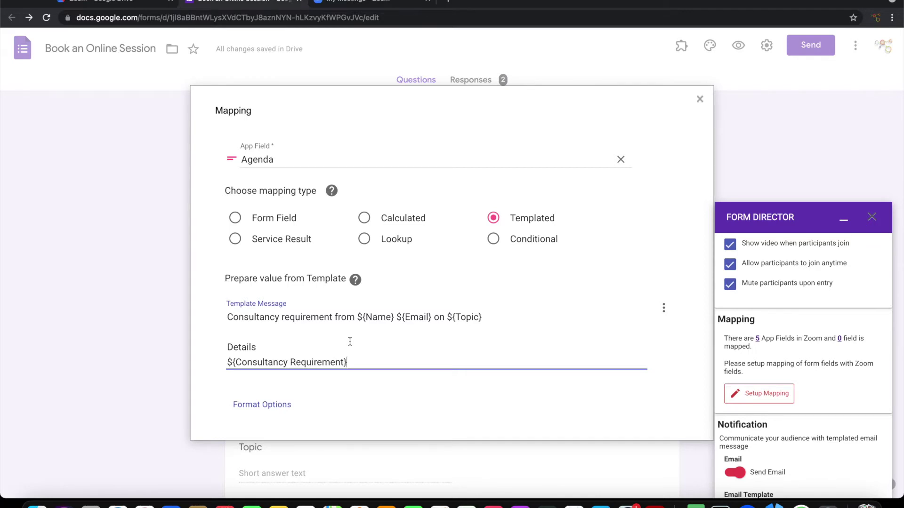
pyautogui.scroll(-3, 397, 344)
pyautogui.click(245, 357)
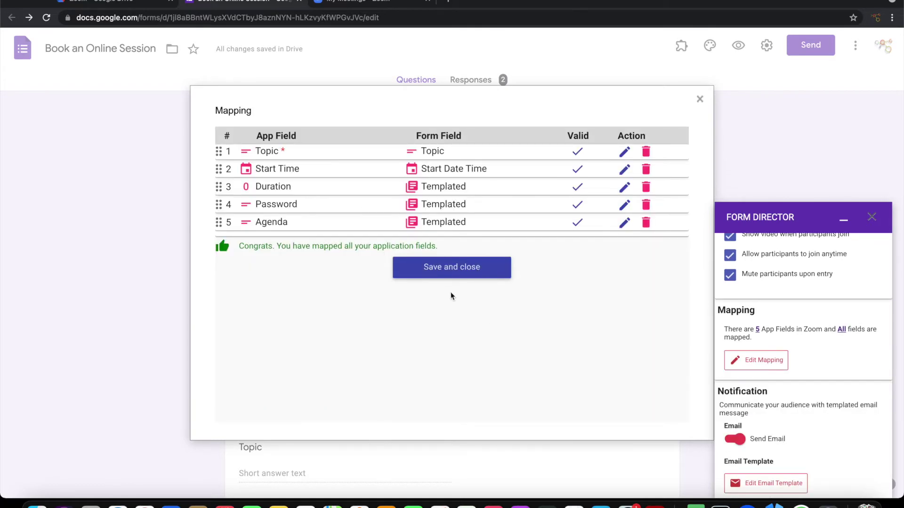
# Keep the mapping, turn off the notification email, and save the Zoom Create Meeting service.
pyautogui.click(436, 270)
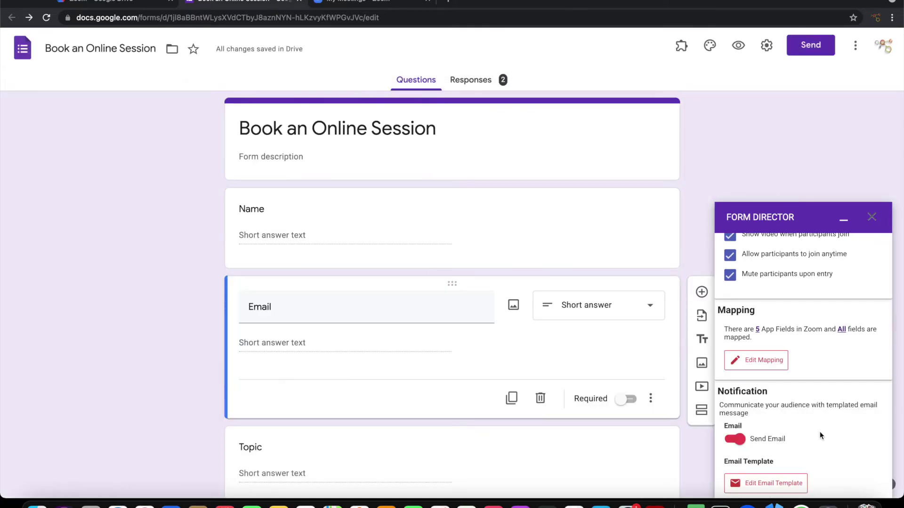
pyautogui.scroll(-3, 817, 433)
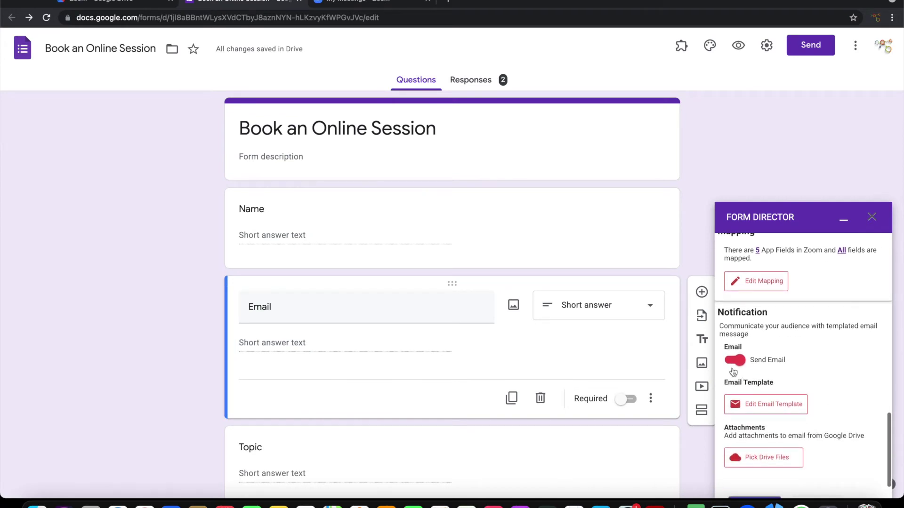
pyautogui.click(734, 360)
pyautogui.scroll(-1, 824, 452)
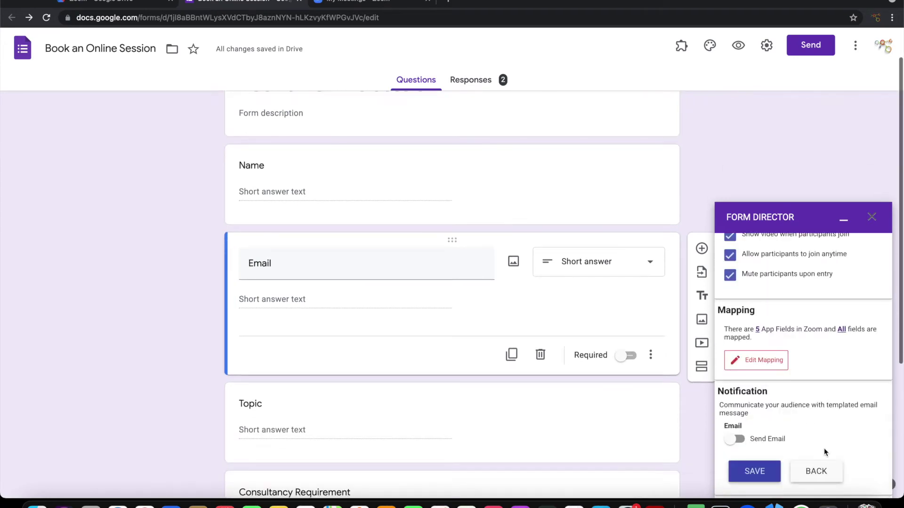
pyautogui.click(754, 472)
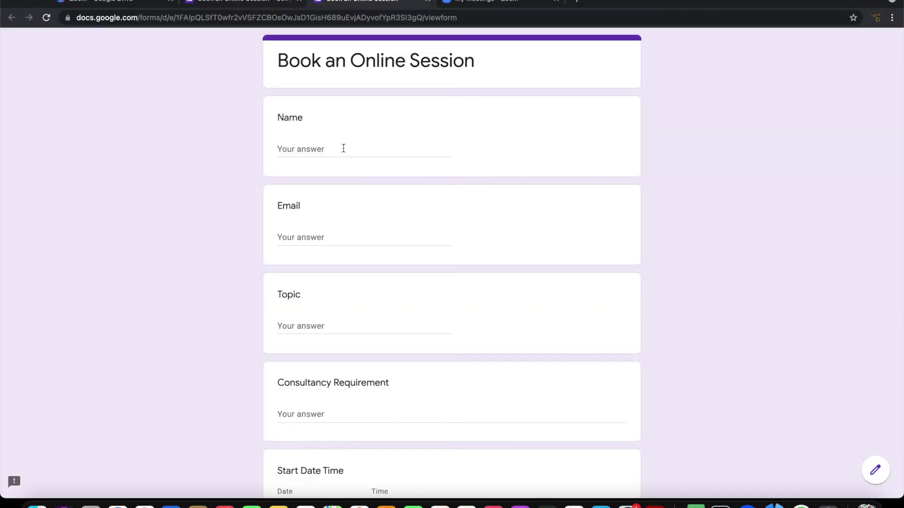
# Enter the respondent's name and e-mail, topic 'Financial Audit' and requirement 'Detailed audit on year end - advise required'.
pyautogui.click(344, 148)
pyautogui.press('Tab')
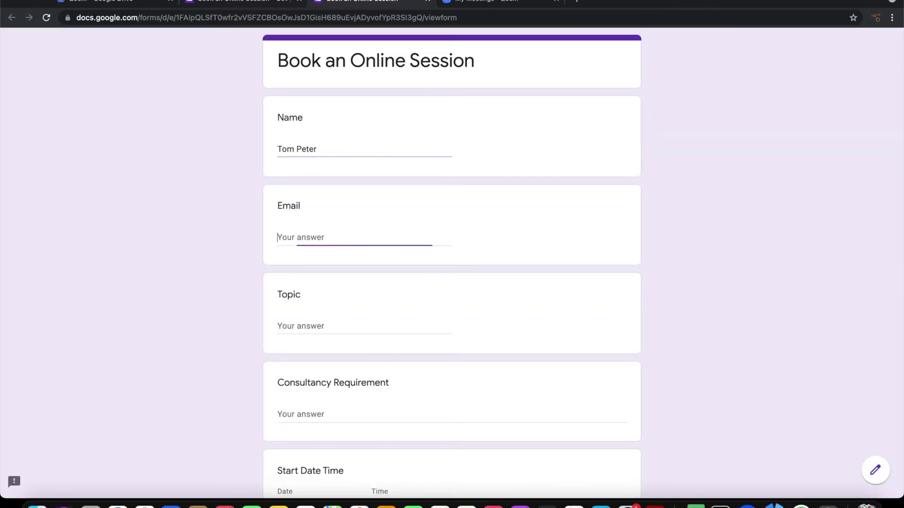
pyautogui.write('tom@example.com')
pyautogui.press('Tab')
pyautogui.write('Financial Audit')
pyautogui.press('Tab')
pyautogui.write('Detailed audit on year end - advise required')
# Set the start date and time to 06/08/2021 10:00 AM and review the filled form.
pyautogui.press('Tab')
pyautogui.write('06082021')
pyautogui.press('Tab')
pyautogui.write('1000')
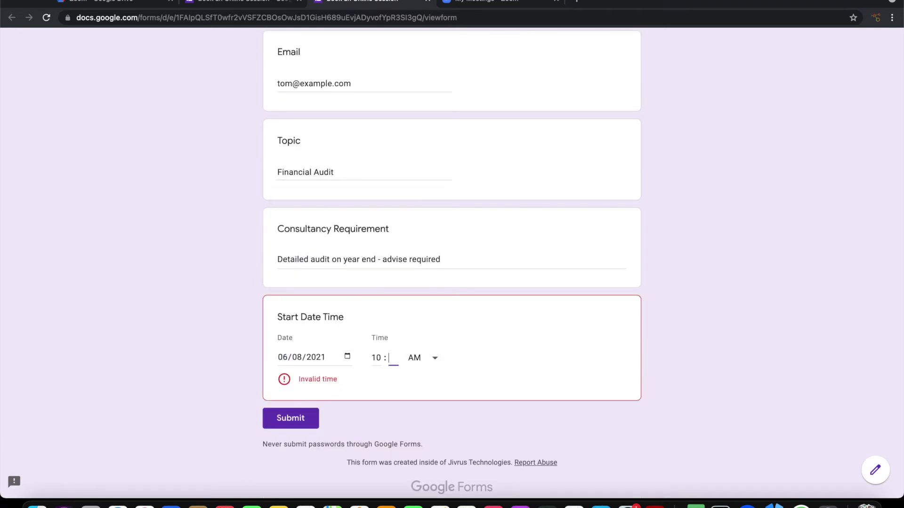
pyautogui.scroll(3, 447, 321)
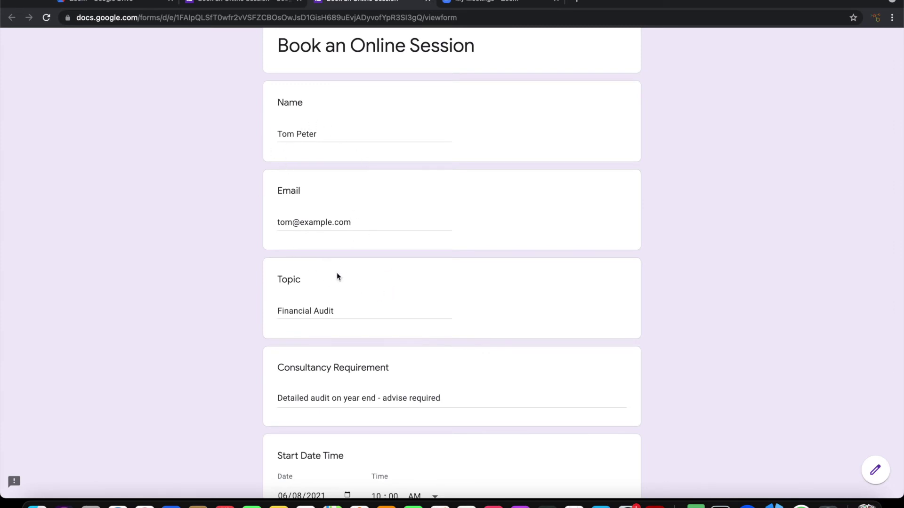
pyautogui.scroll(1, 337, 274)
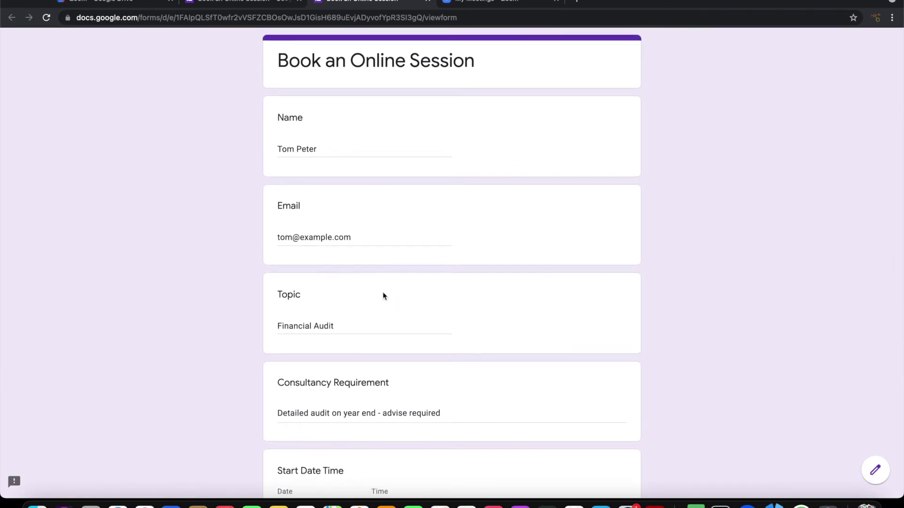
pyautogui.scroll(-3, 395, 324)
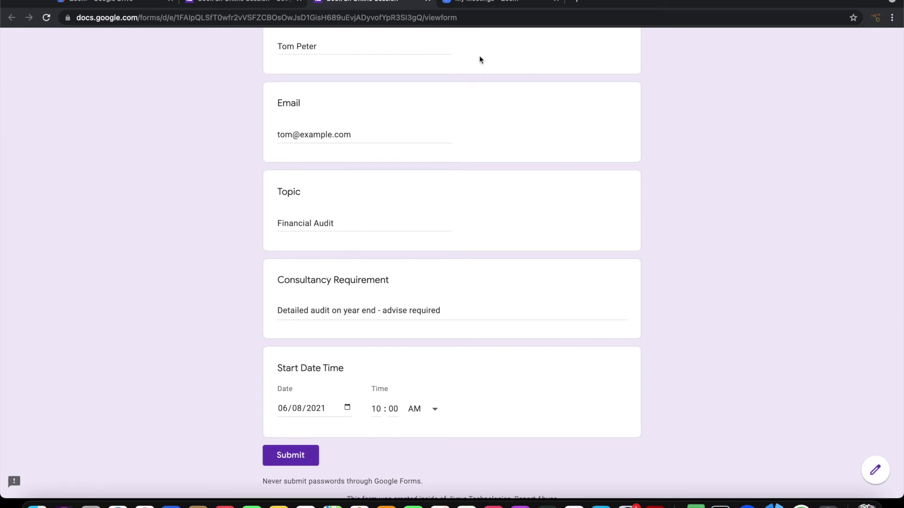
pyautogui.click(468, 2)
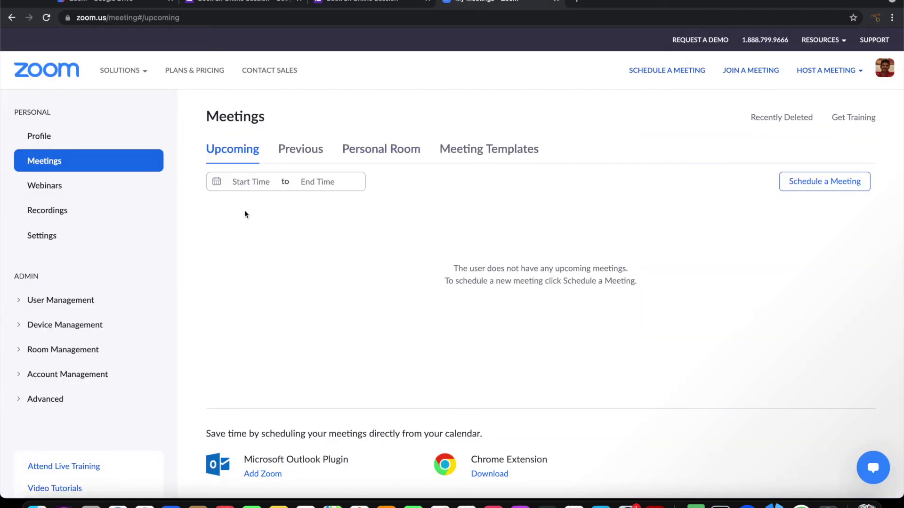
# Reload Zoom's Upcoming meetings and open the Financial Audit meeting for Aug 6, 10:00 AM.
pyautogui.click(371, 3)
pyautogui.click(304, 154)
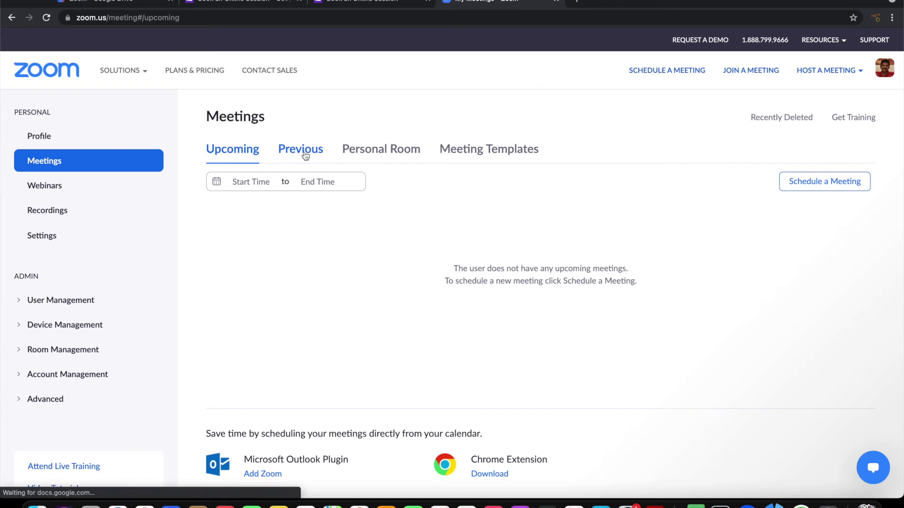
pyautogui.click(231, 156)
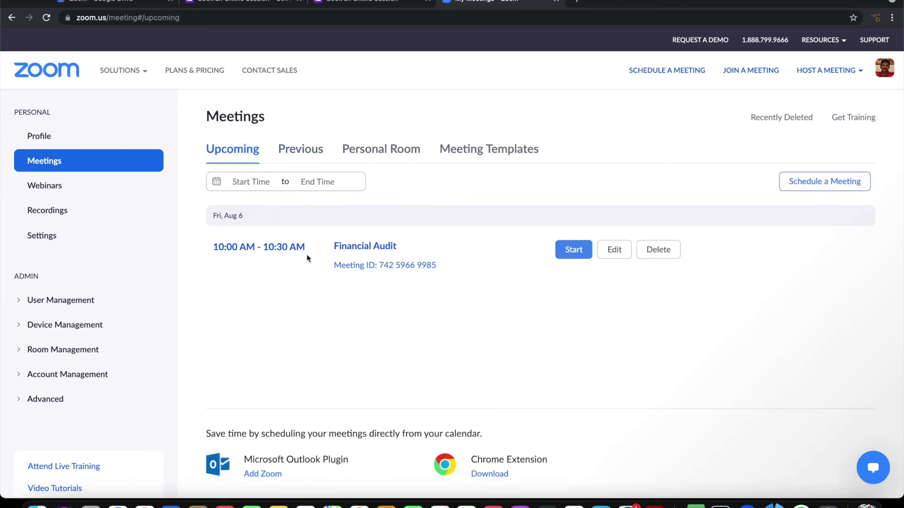
pyautogui.click(358, 252)
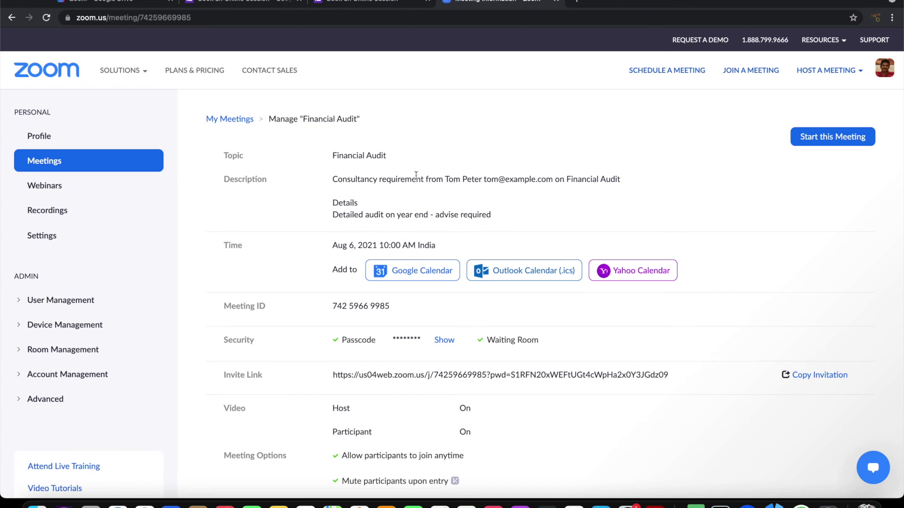
# Show the Financial Audit meeting's passcode and check its video, join-anytime and mute-on-entry settings.
pyautogui.scroll(-3, 313, 311)
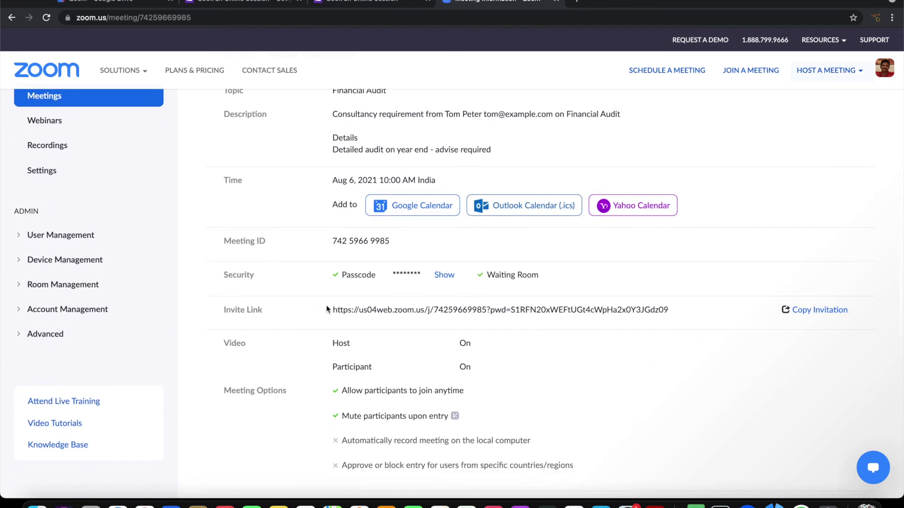
pyautogui.click(435, 275)
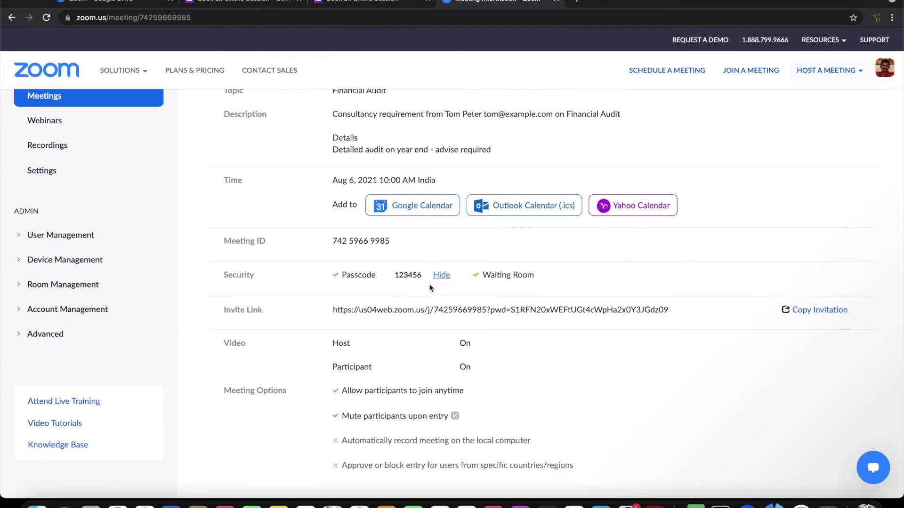
pyautogui.scroll(-4, 430, 287)
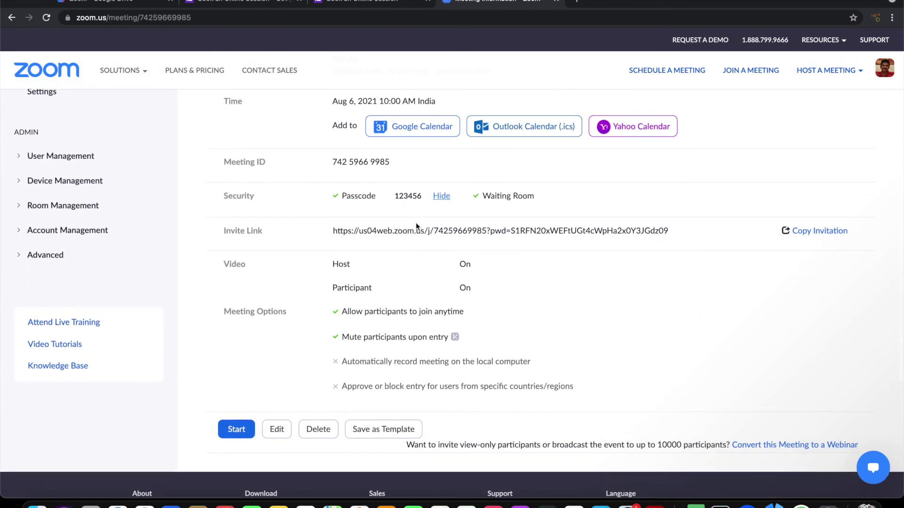
pyautogui.scroll(5, 400, 271)
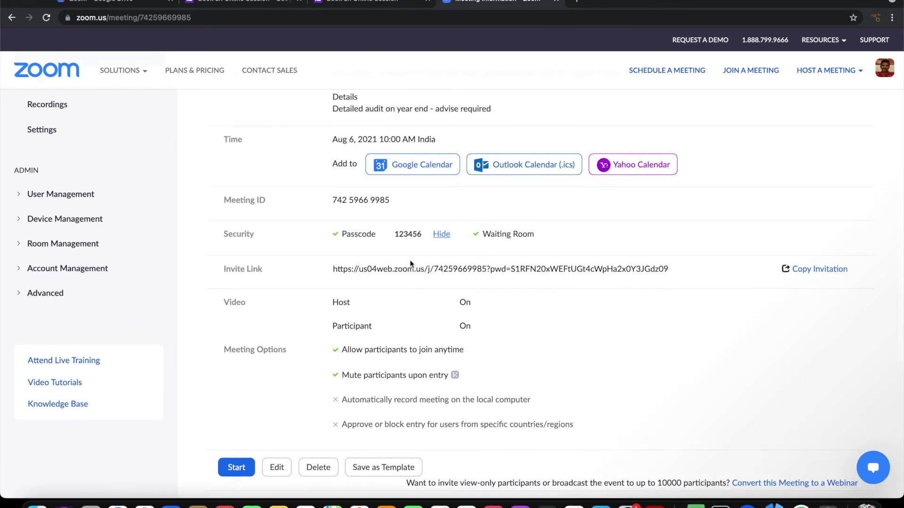
pyautogui.scroll(-10, 410, 264)
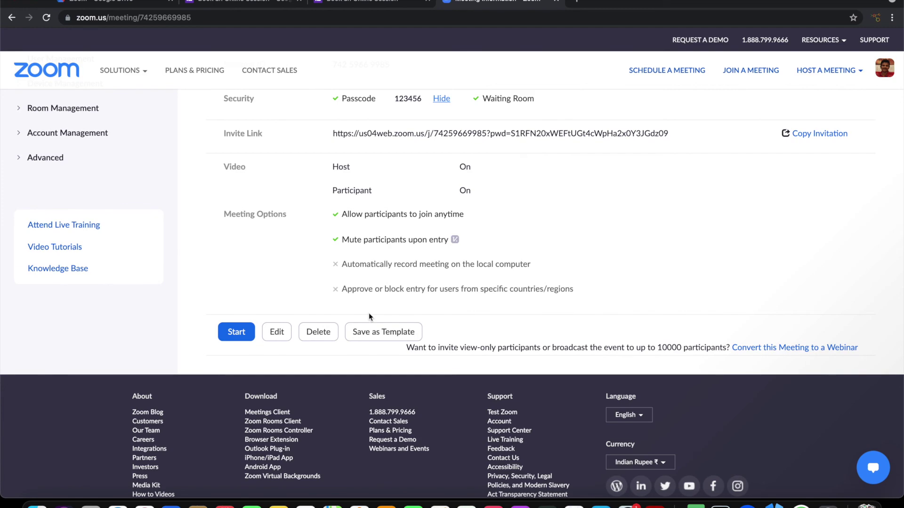
pyautogui.scroll(10, 369, 316)
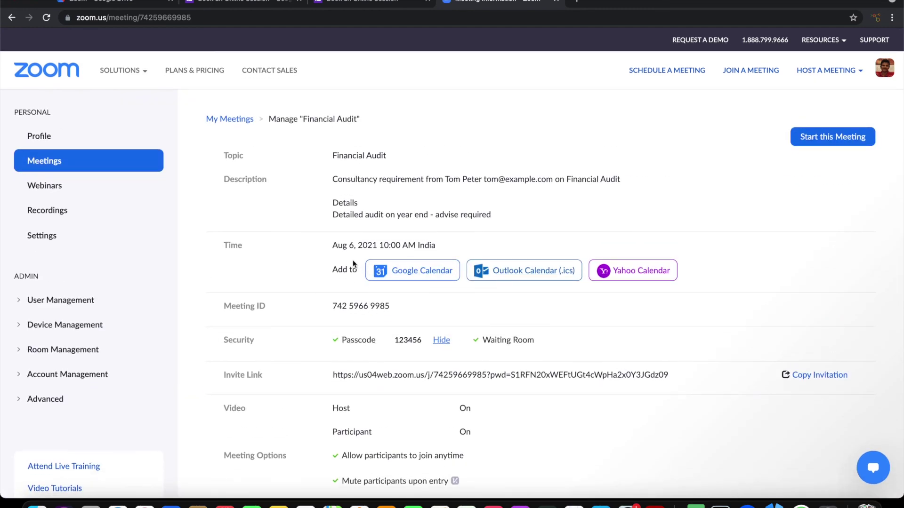